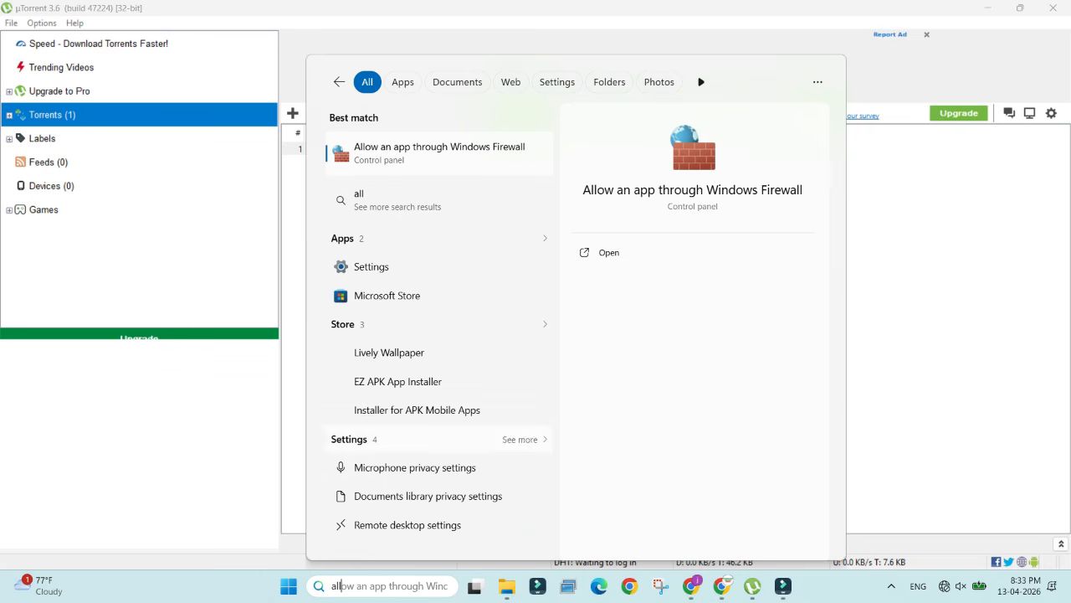
Step: Tick private network access for both utorrent entries in the Windows Defender Firewall allowed apps and discard the changes
key("Escape")
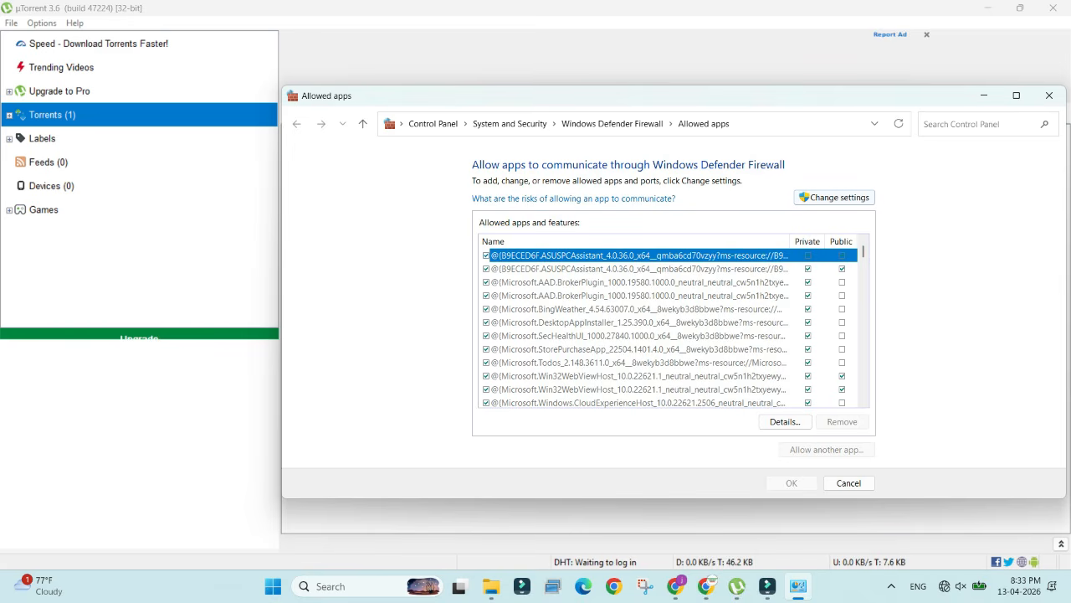
left_click(835, 197)
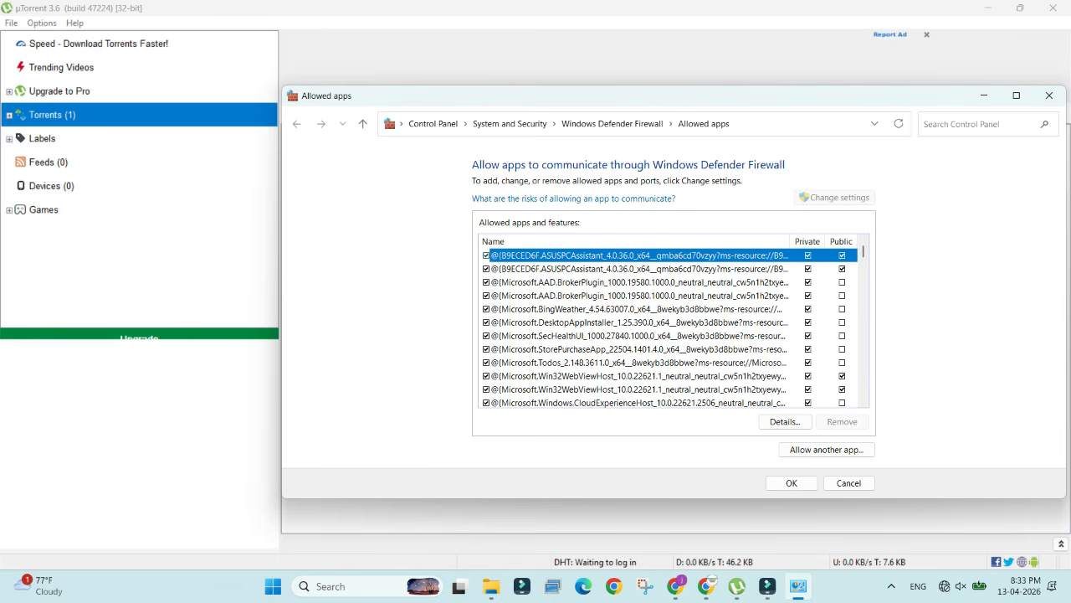
scroll(636, 349, "down", 4)
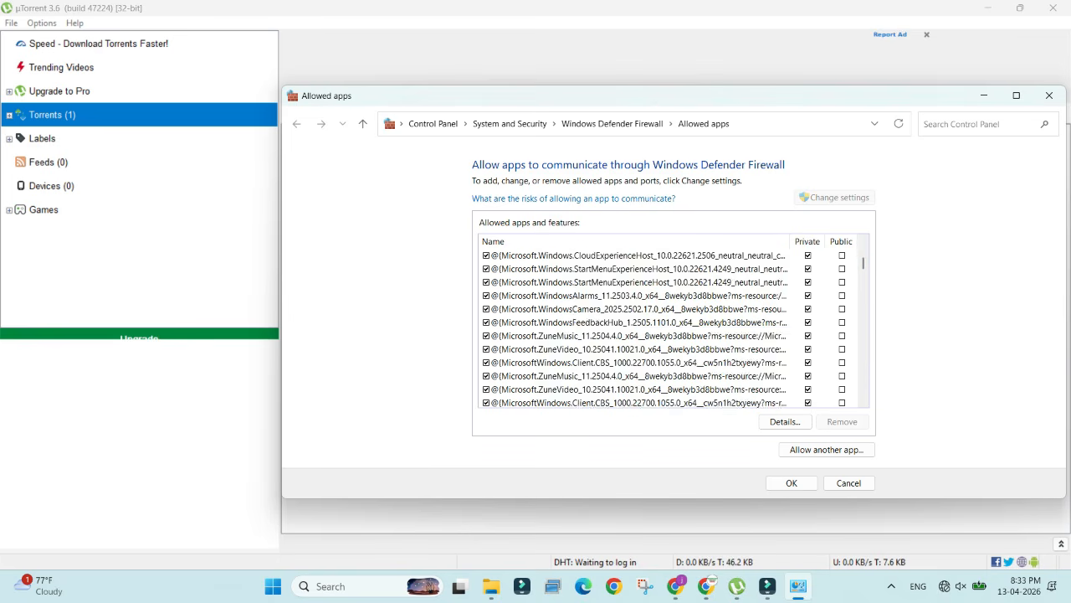
scroll(636, 349, "down", 5)
scroll(636, 349, "up", 2)
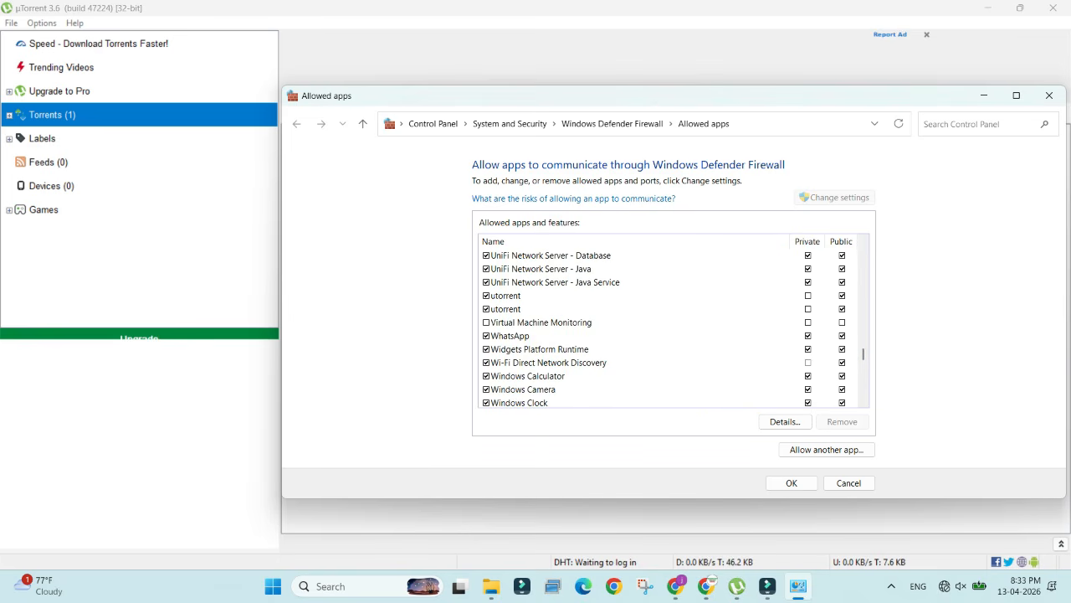
left_click(807, 295)
left_click(808, 308)
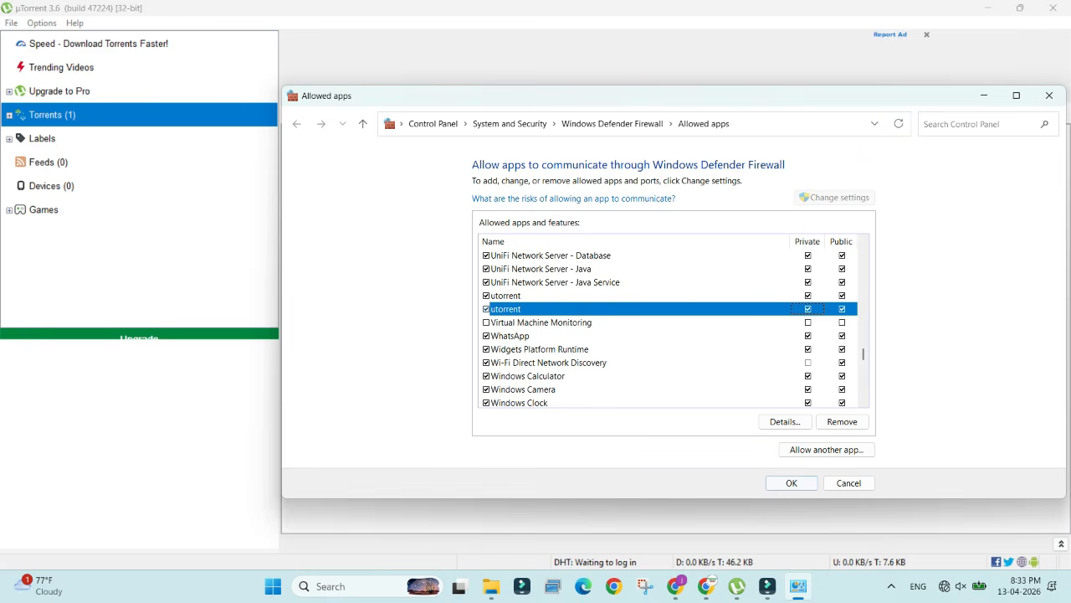
left_click(849, 483)
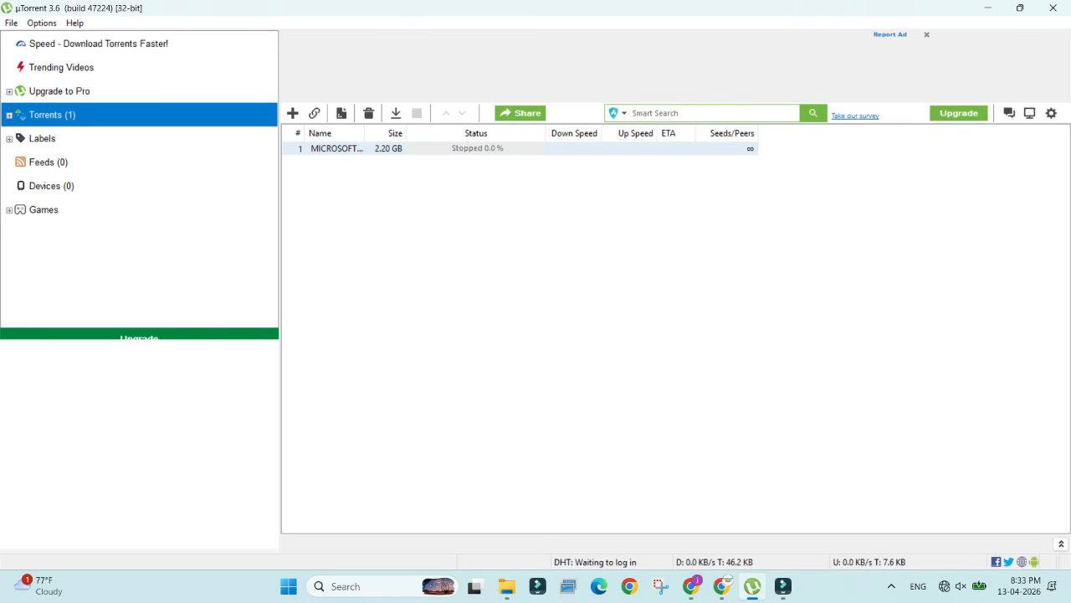
Step: In µTorrent's Connection preferences, generate a random port for incoming connections, keep NAT-PMP port mapping enabled, and apply
left_click(40, 23)
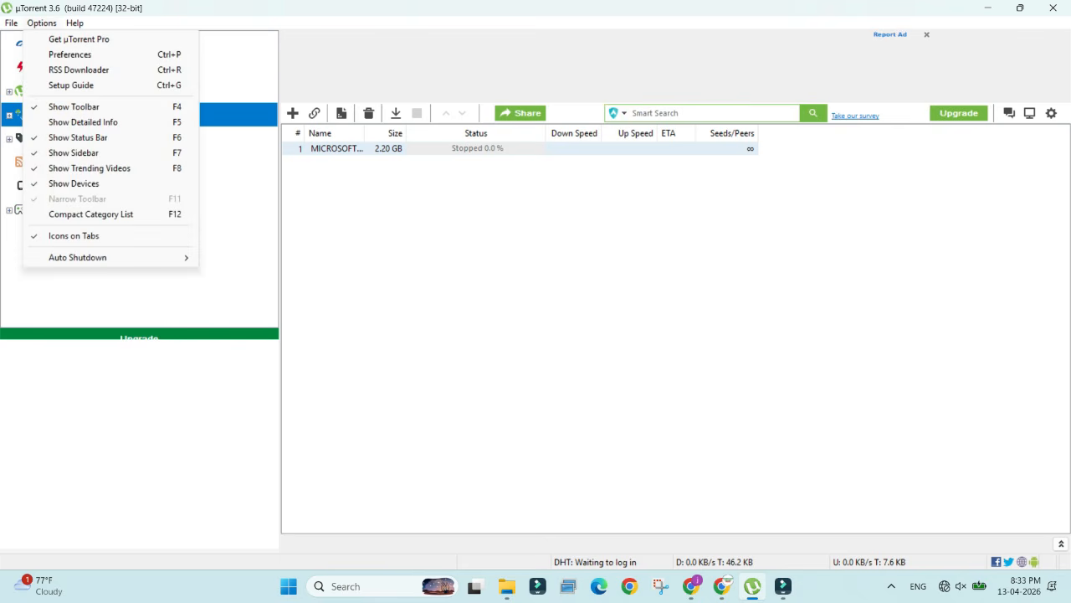
left_click(70, 55)
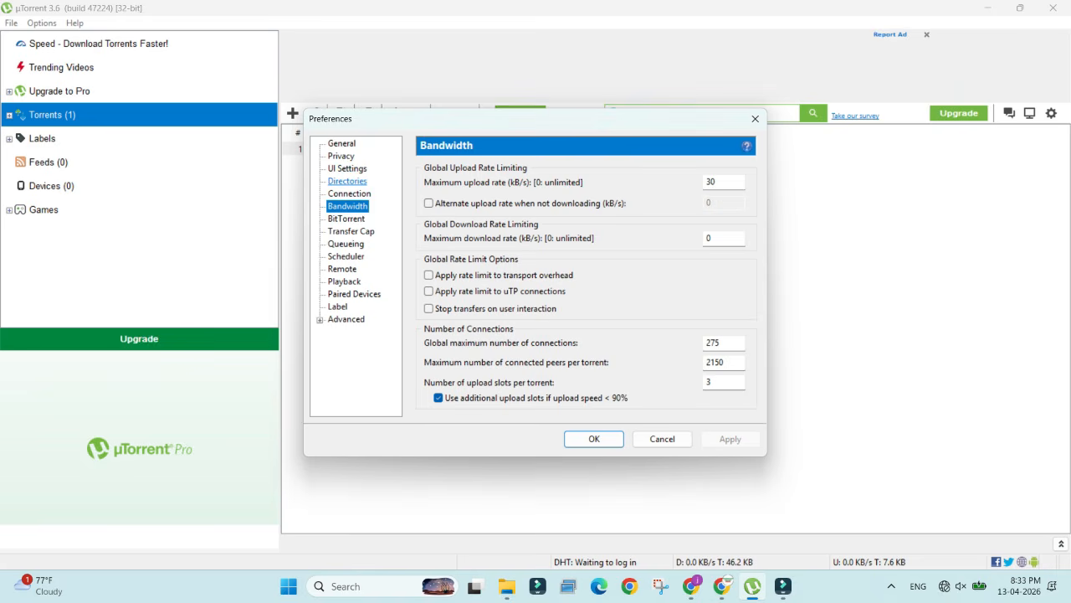
left_click(350, 193)
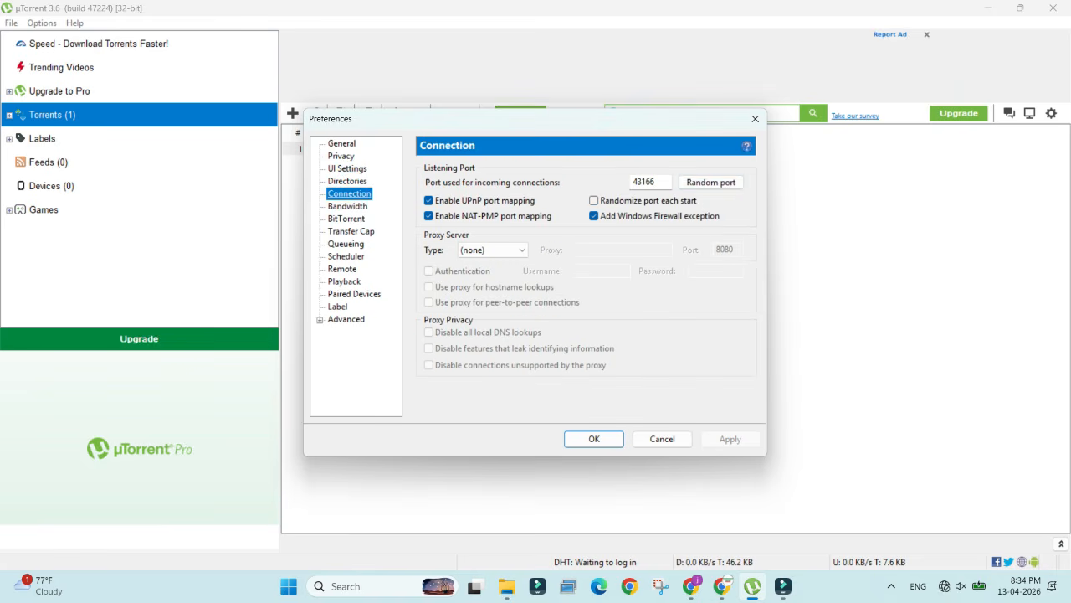
double_click(652, 182)
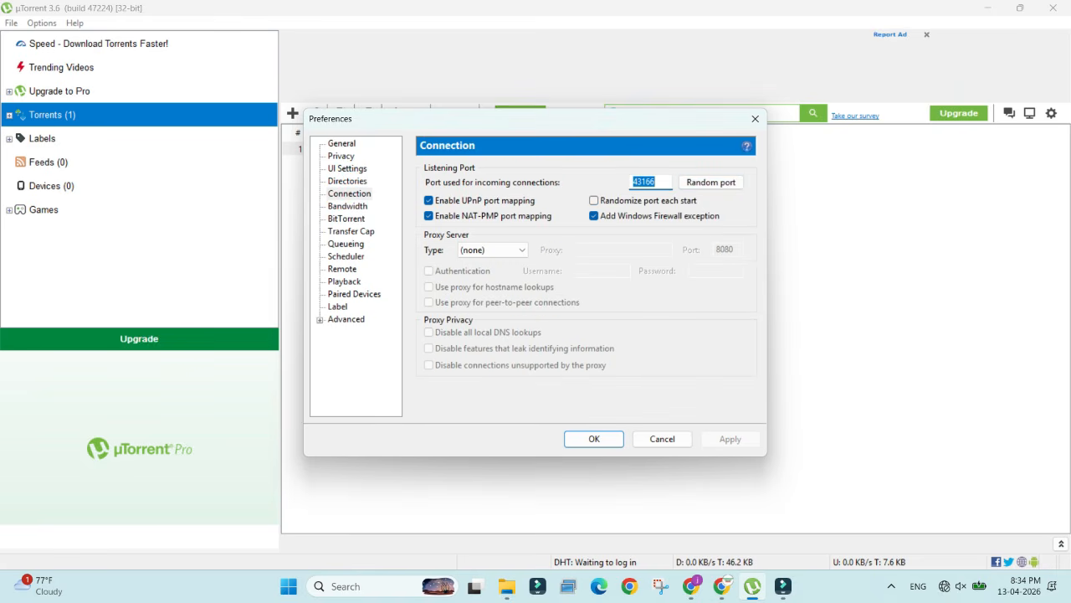
left_click(428, 216)
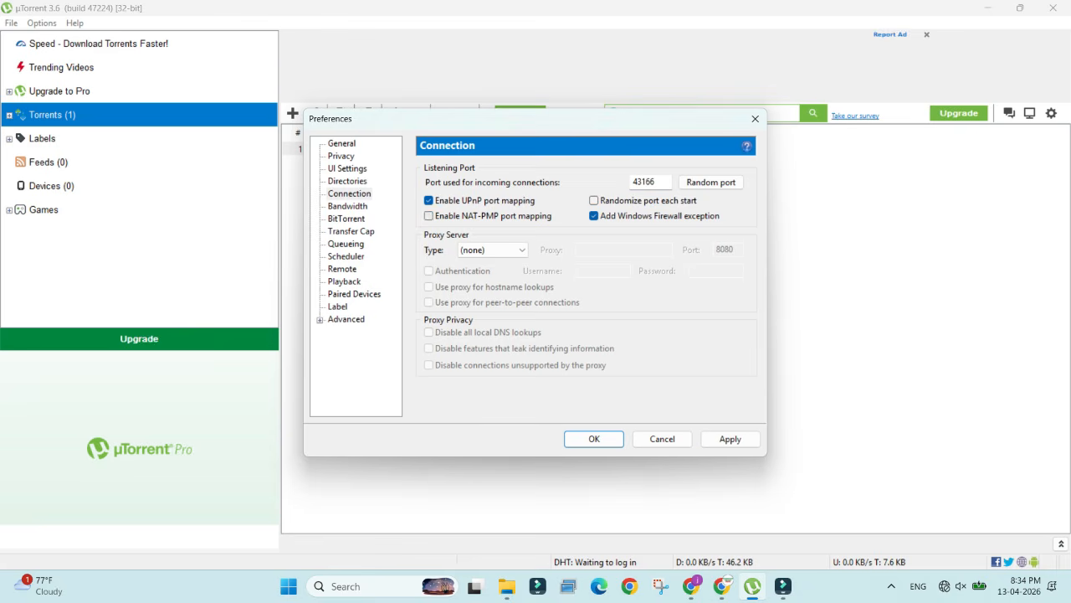
left_click(428, 216)
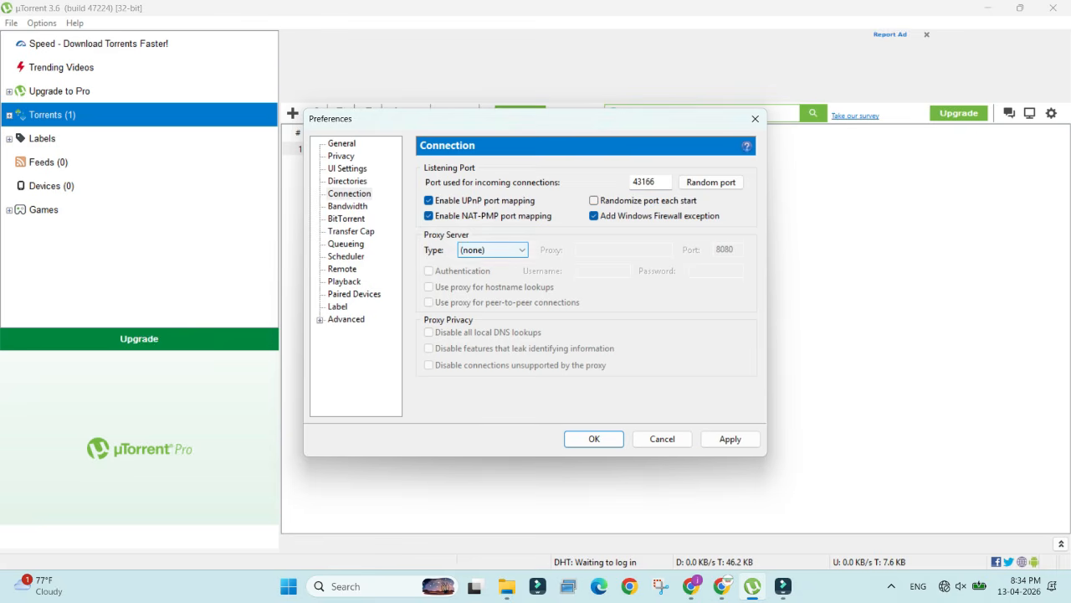
left_click(710, 182)
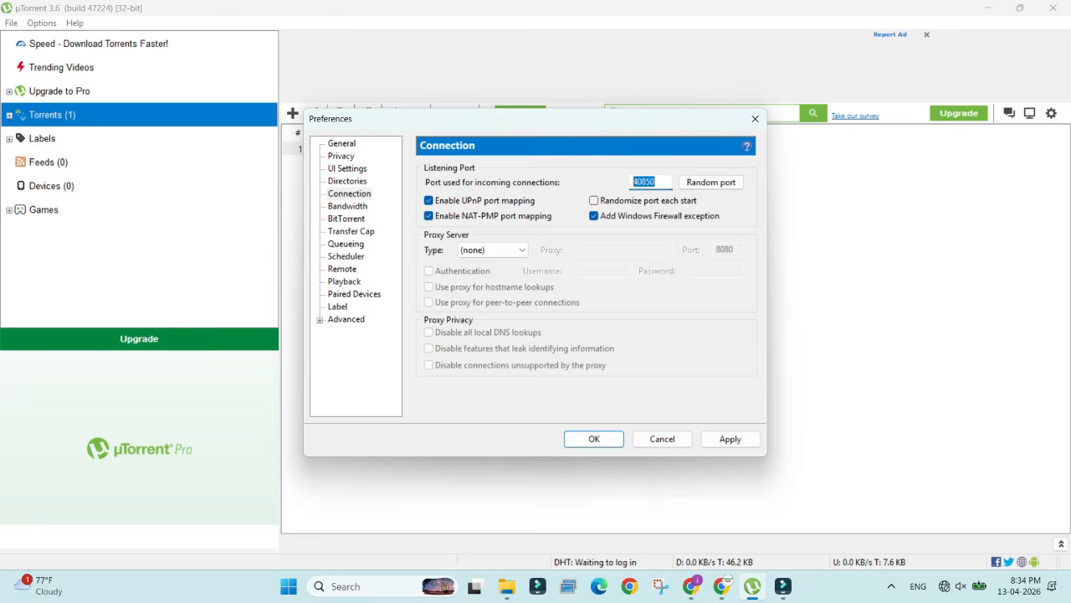
left_click(656, 182)
left_click(729, 439)
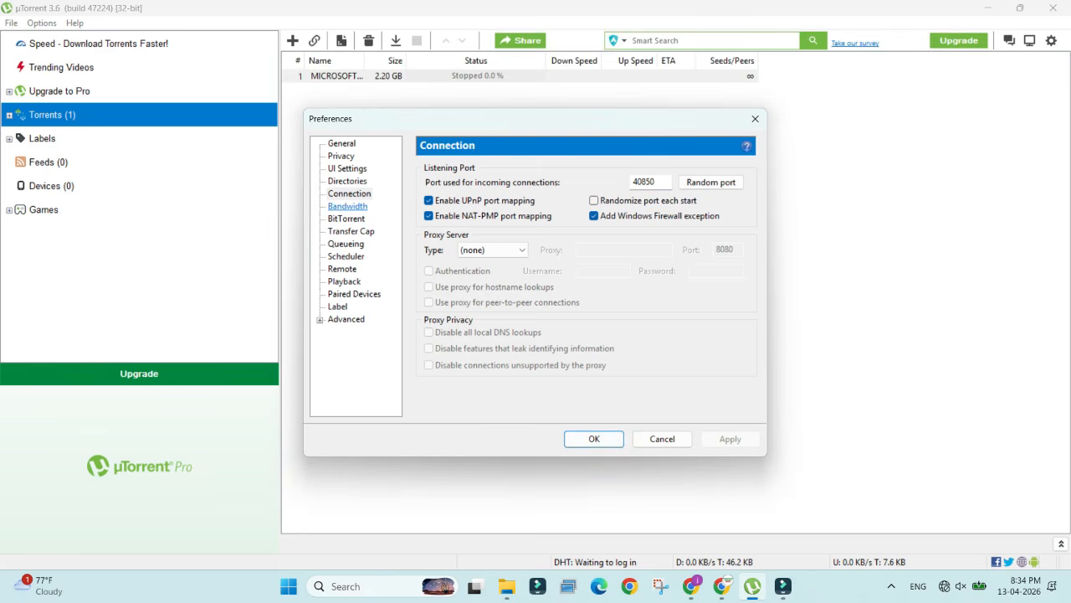
Step: In the Bandwidth preferences, set the maximum upload rate to 7 kB/s and the maximum download rate to 0
left_click(348, 206)
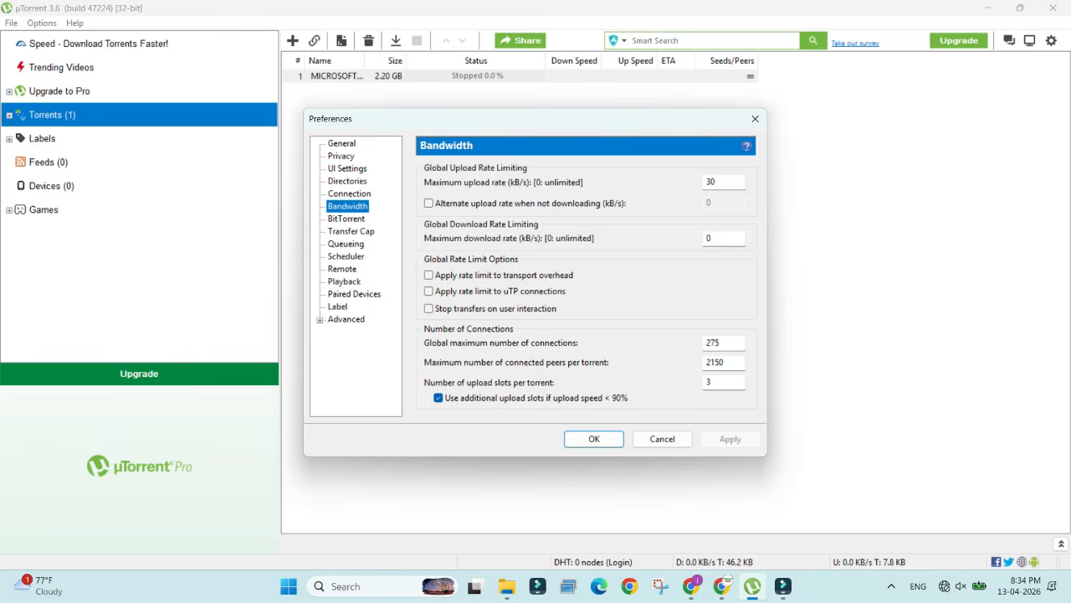
double_click(711, 182)
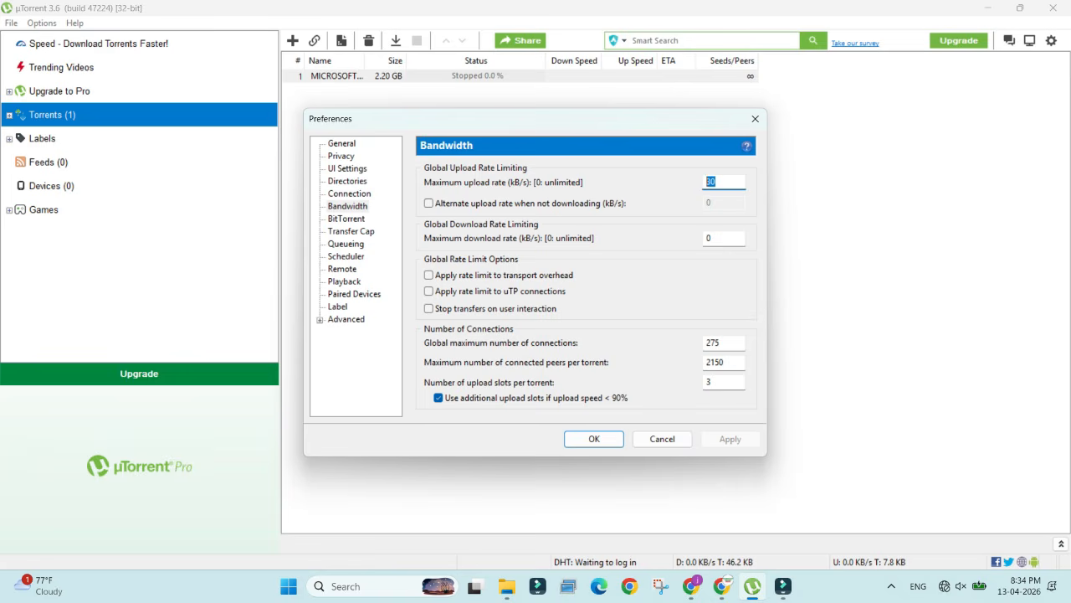
type("7")
double_click(709, 239)
type("0")
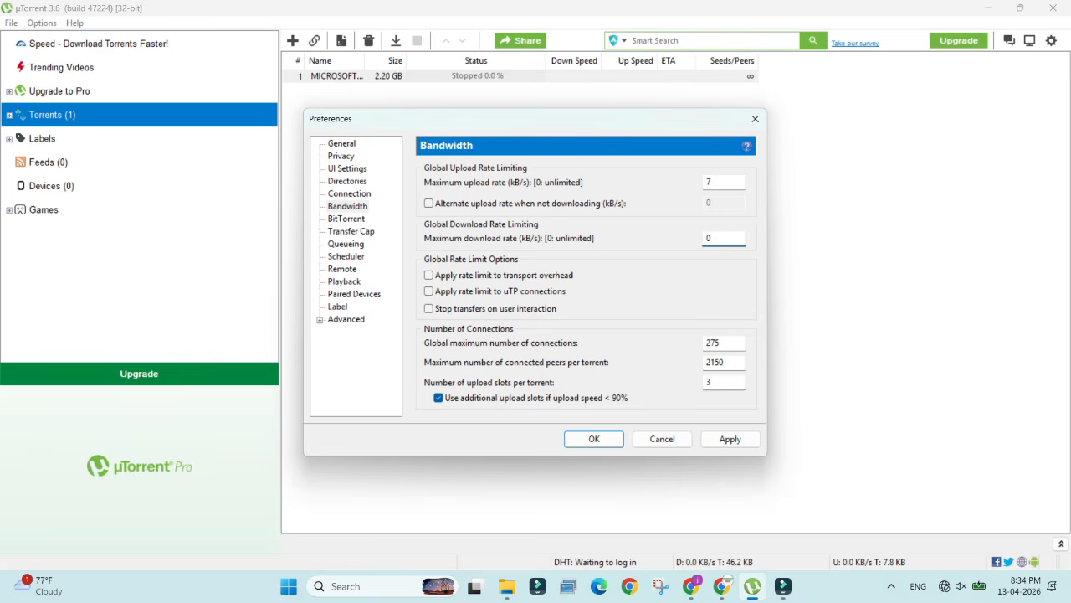
Step: Set global maximum connections to 290, connected peers per torrent to 2500 and upload slots per torrent to 4, and apply
double_click(713, 344)
type("290")
key("Tab")
type("32")
key("BackSpace")
key("BackSpace")
type("2500")
key("Tab")
type("4")
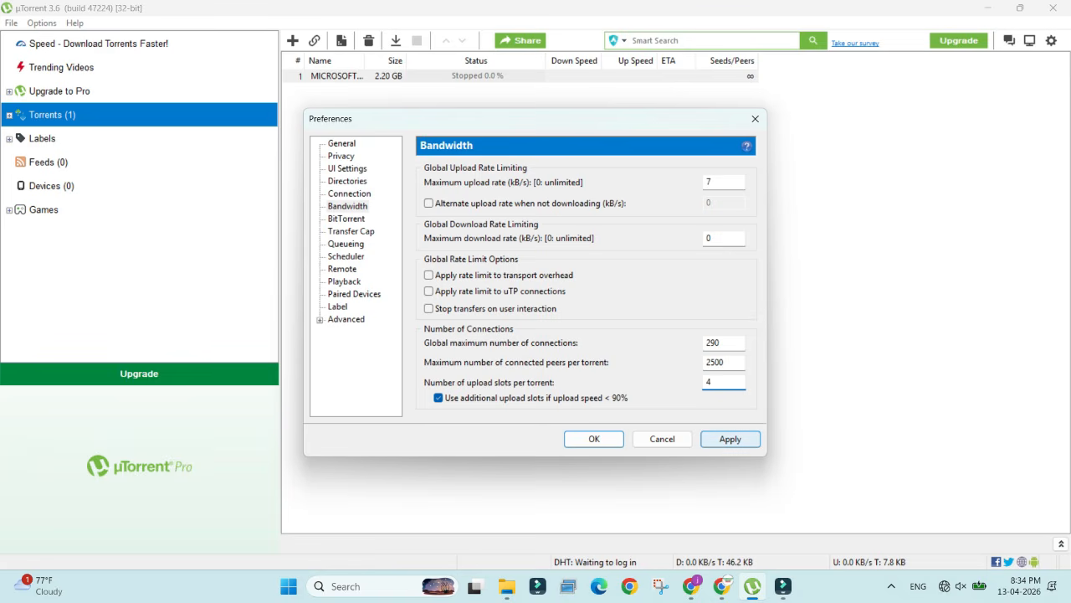
left_click(731, 439)
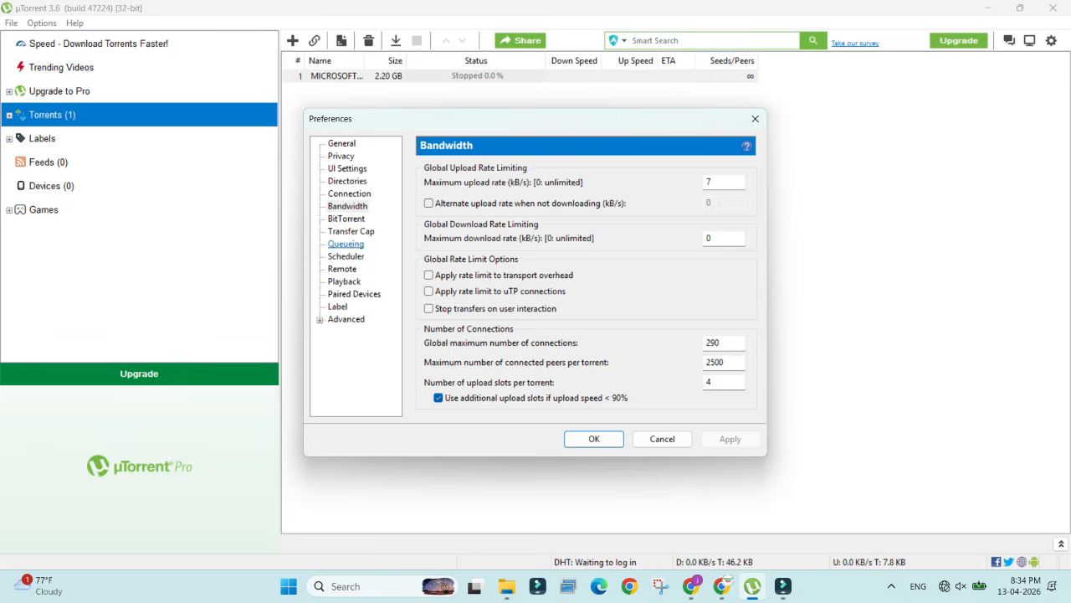
Step: Set the outgoing protocol encryption to Forced in the BitTorrent preferences and apply it
left_click(346, 219)
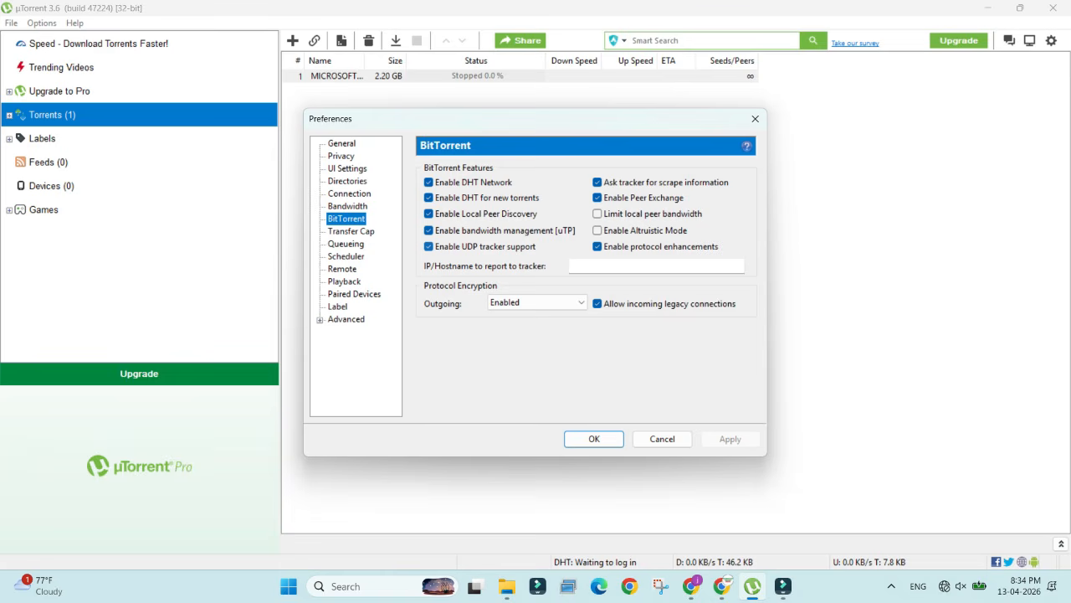
left_click(545, 302)
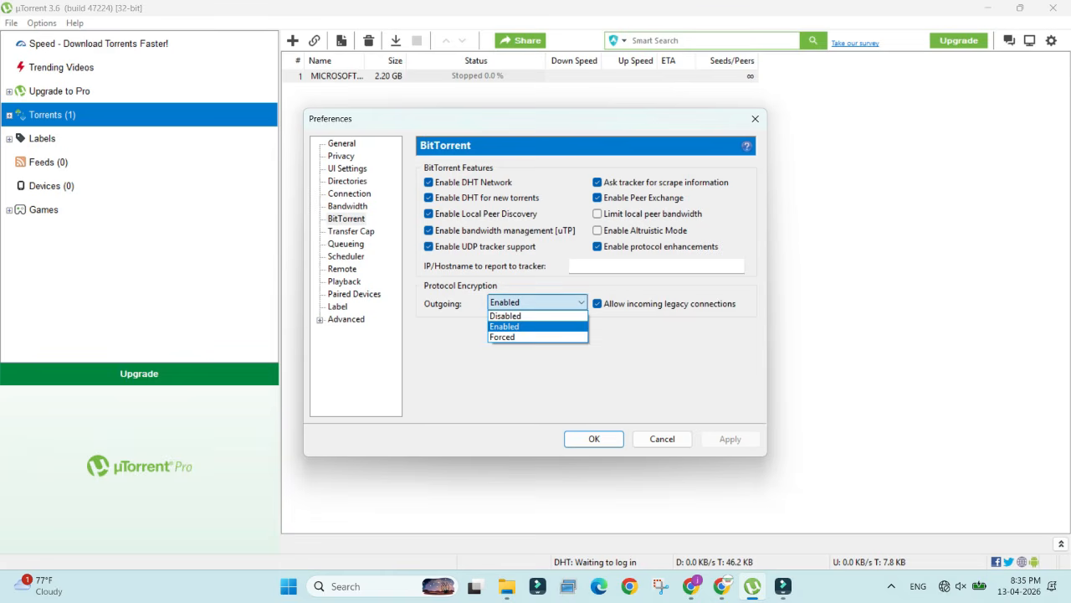
left_click(536, 337)
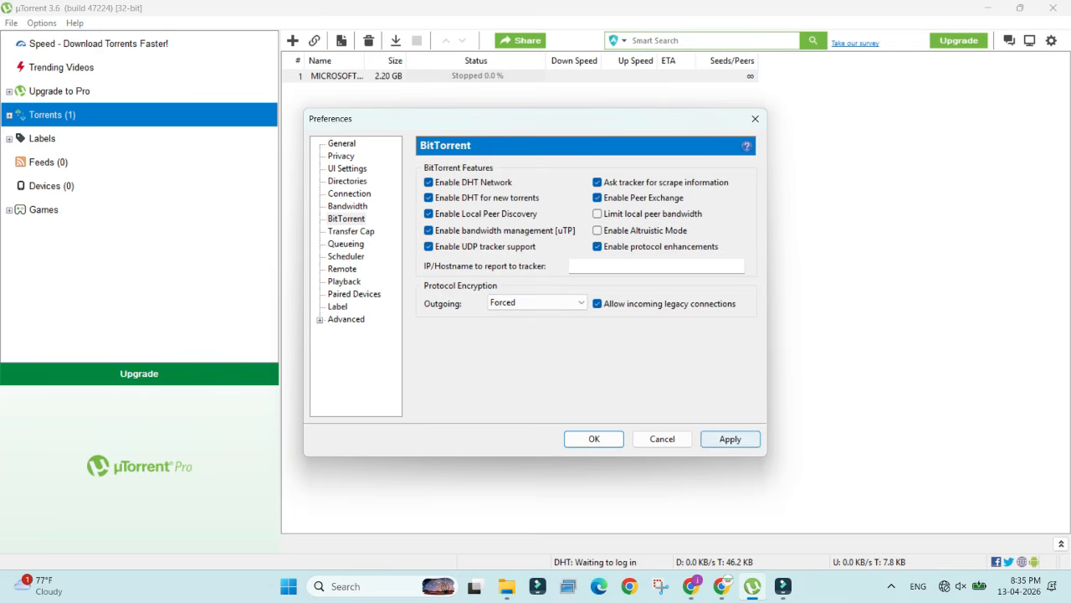
left_click(730, 438)
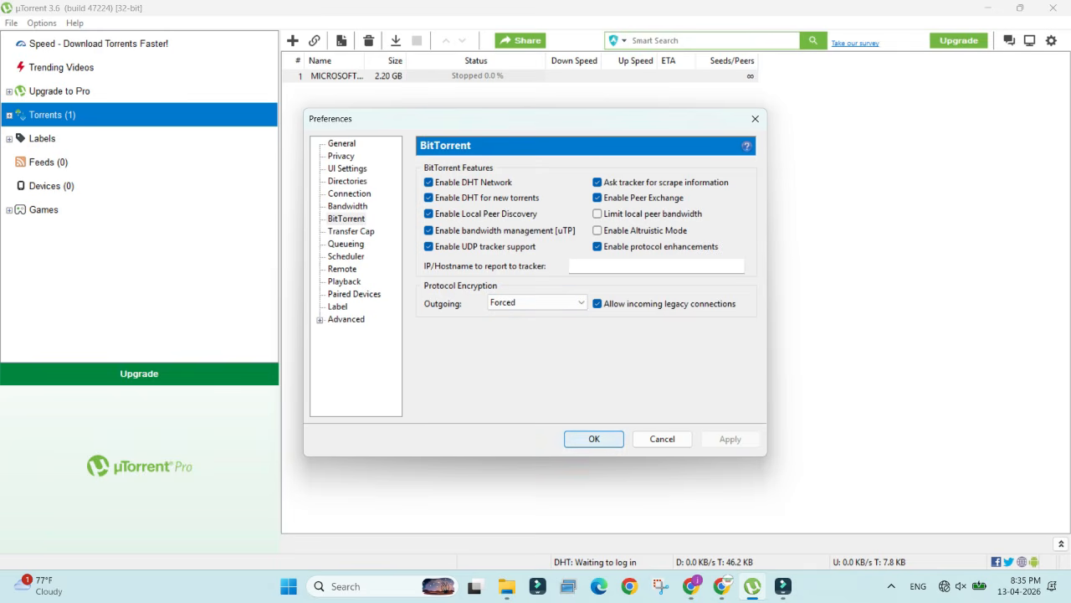
left_click(351, 231)
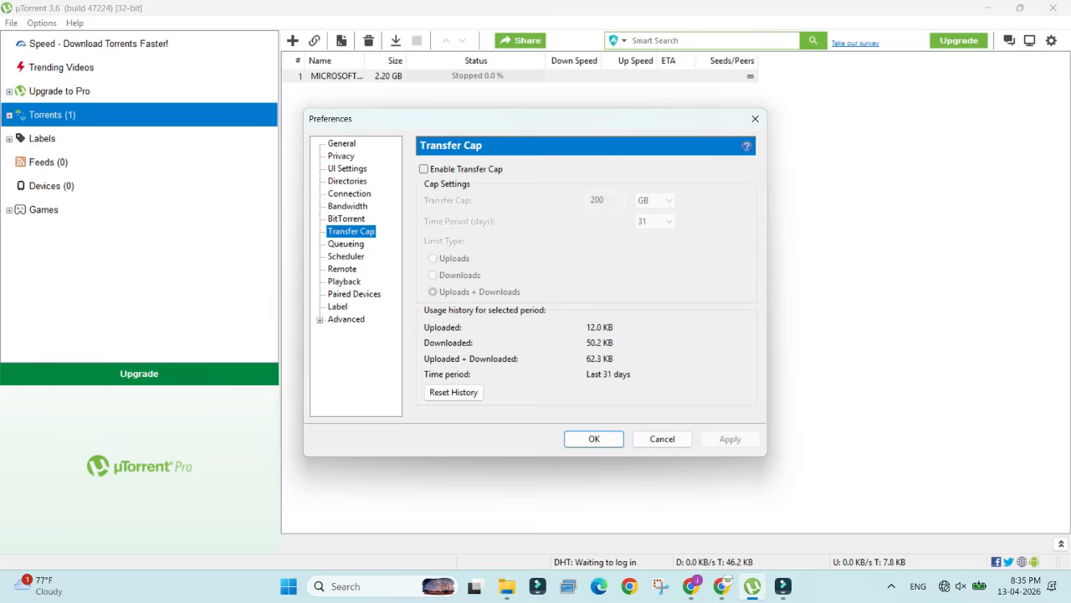
left_click(424, 169)
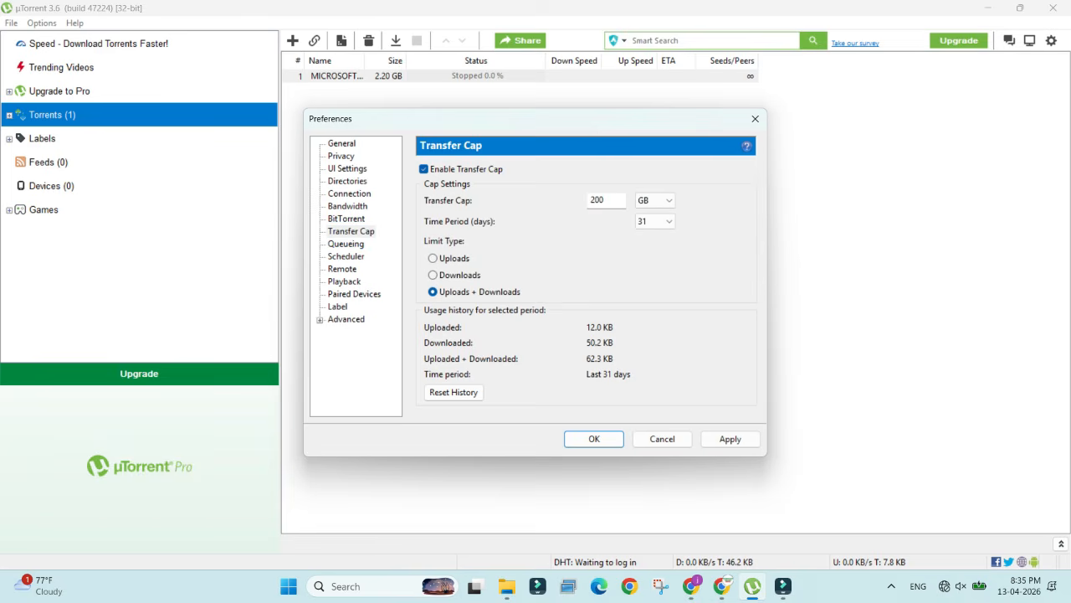
left_click(424, 169)
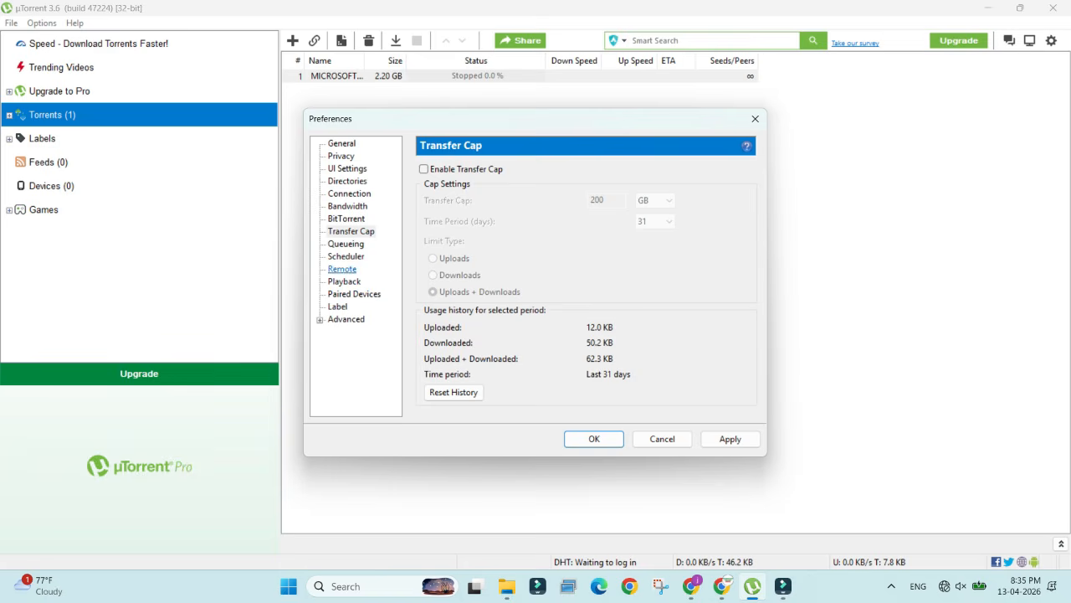
Step: In the Queueing preferences, set maximum active torrents to 450, active downloads to 4 and minimum seeding ratio to 12%, and apply
left_click(346, 244)
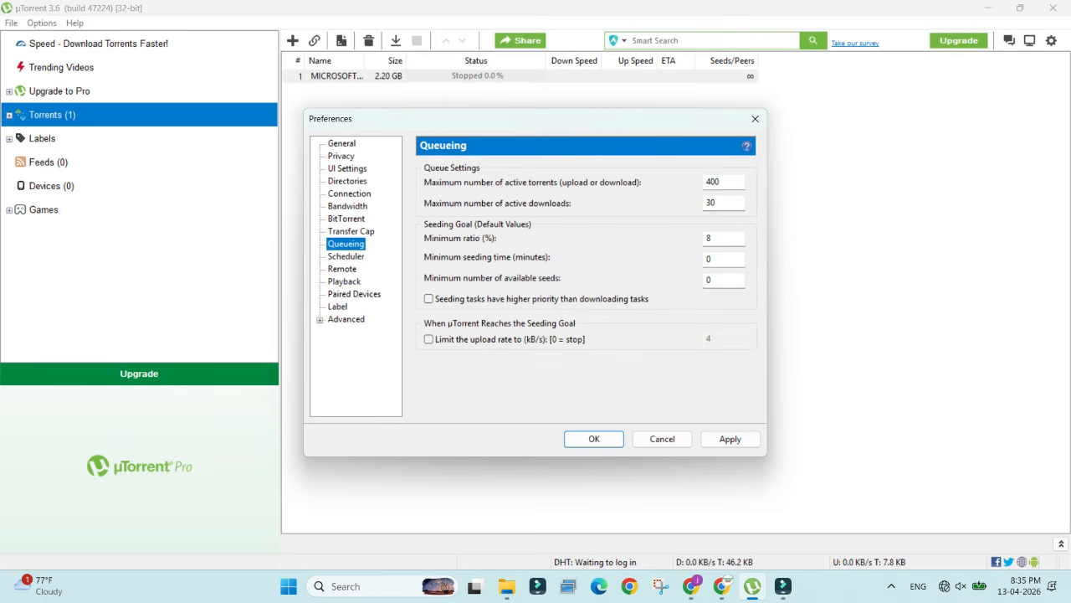
key("Tab")
type("450")
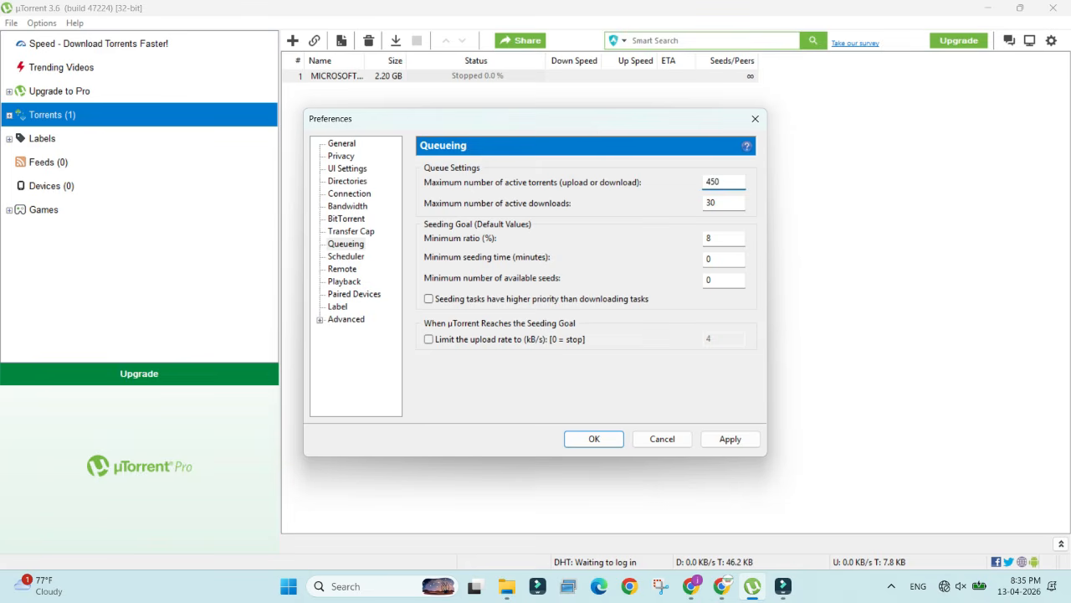
key("Tab")
type("4")
key("Tab")
type("12")
left_click(730, 438)
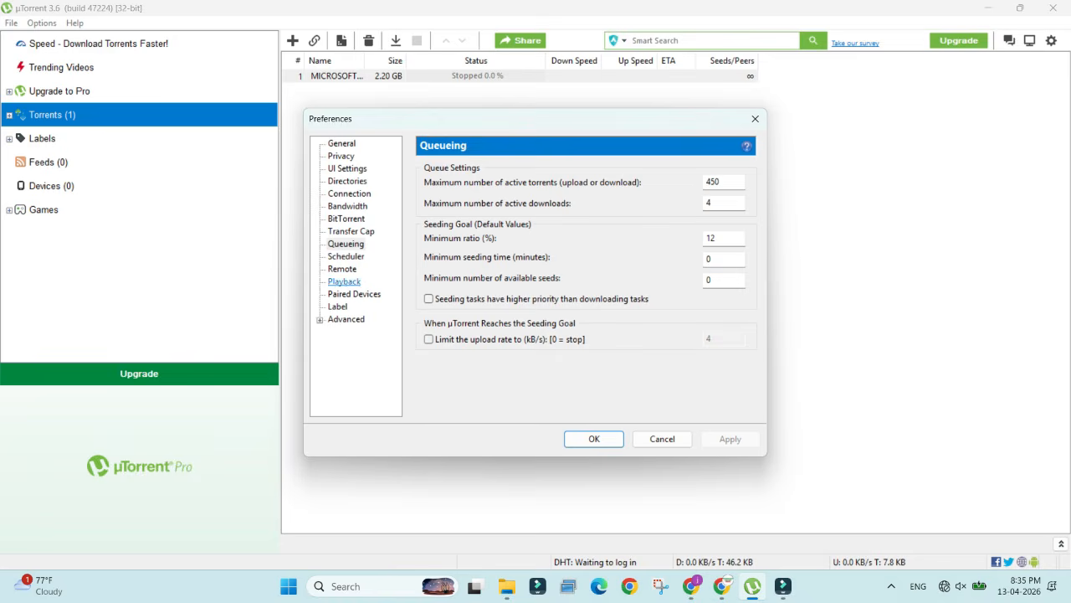
left_click(345, 256)
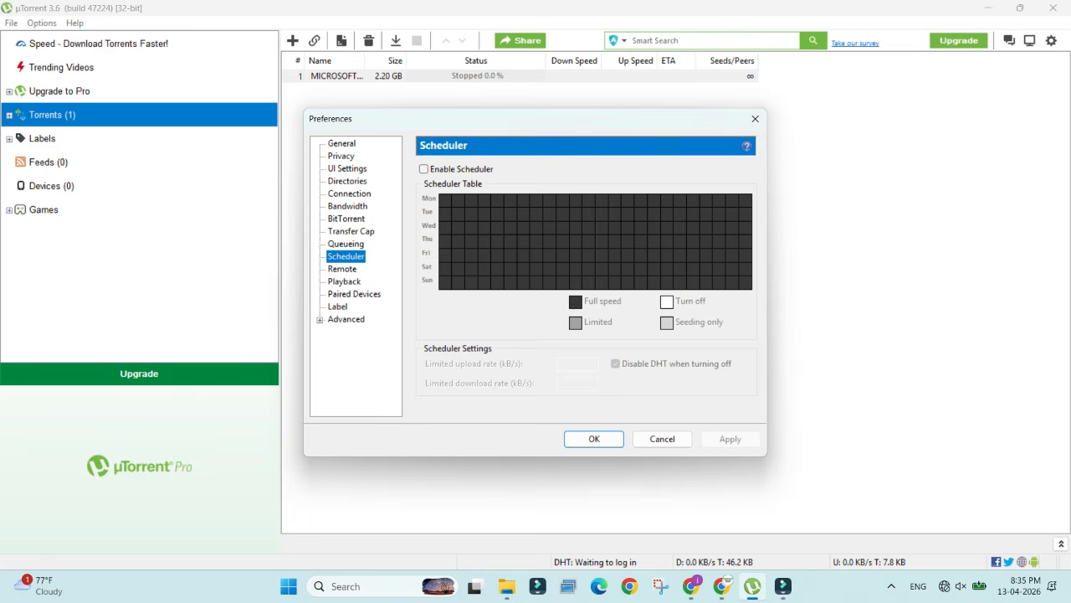
left_click(342, 268)
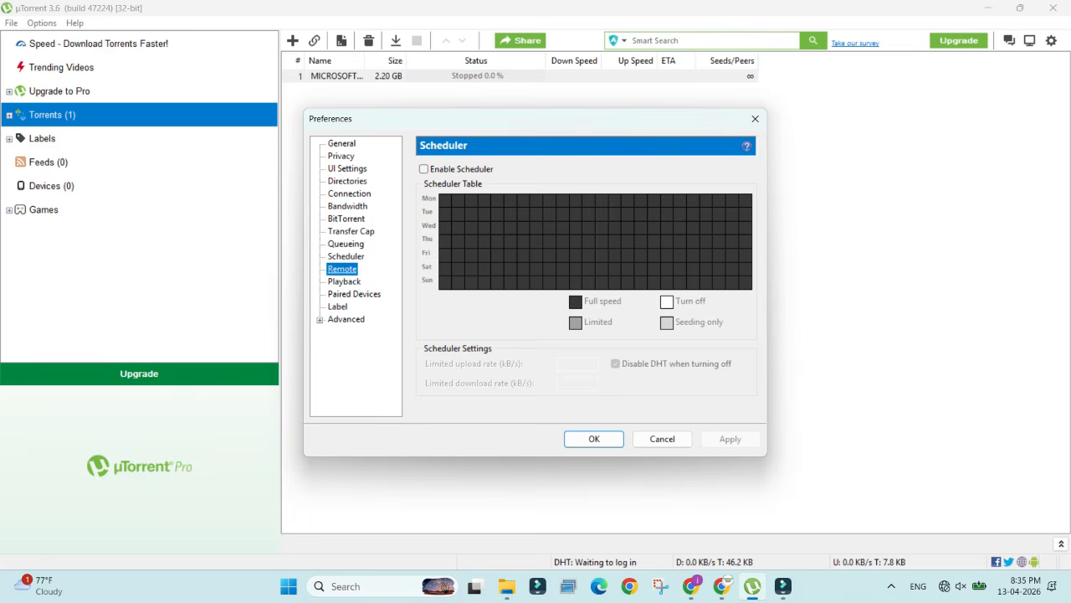
left_click(344, 281)
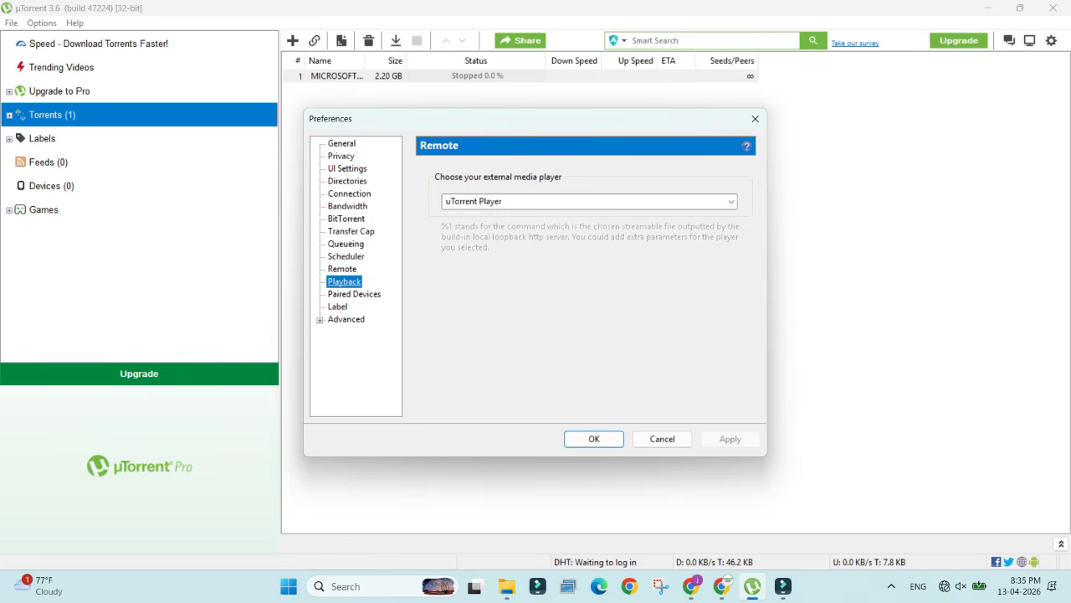
left_click(354, 294)
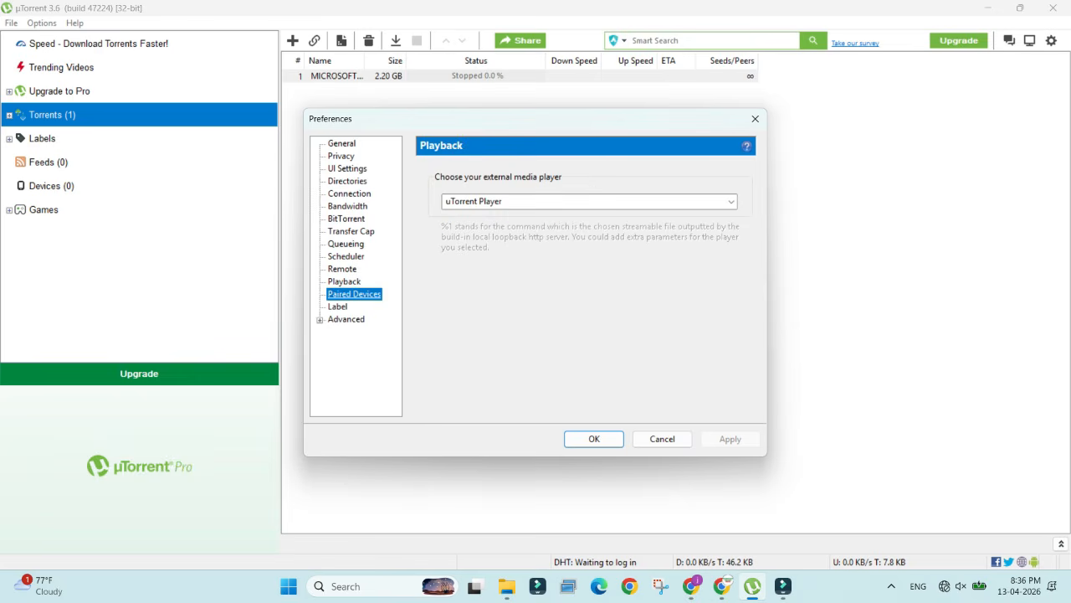
Step: Reset the advanced options bt.ban_ratio and bt.connect_speed to their default values and save the preferences
left_click(345, 318)
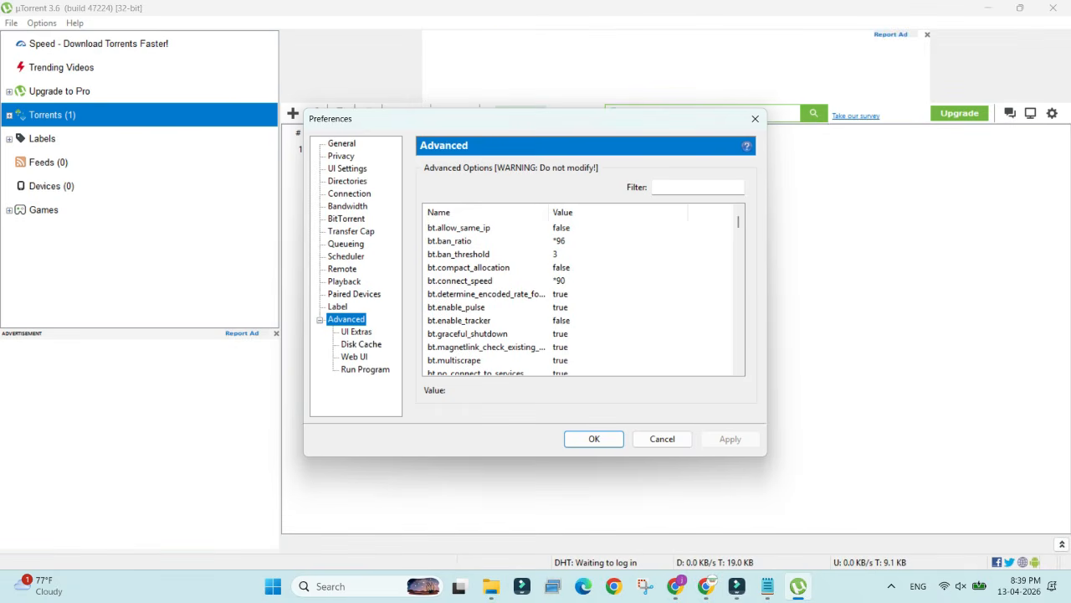
scroll(584, 293, "down", 10)
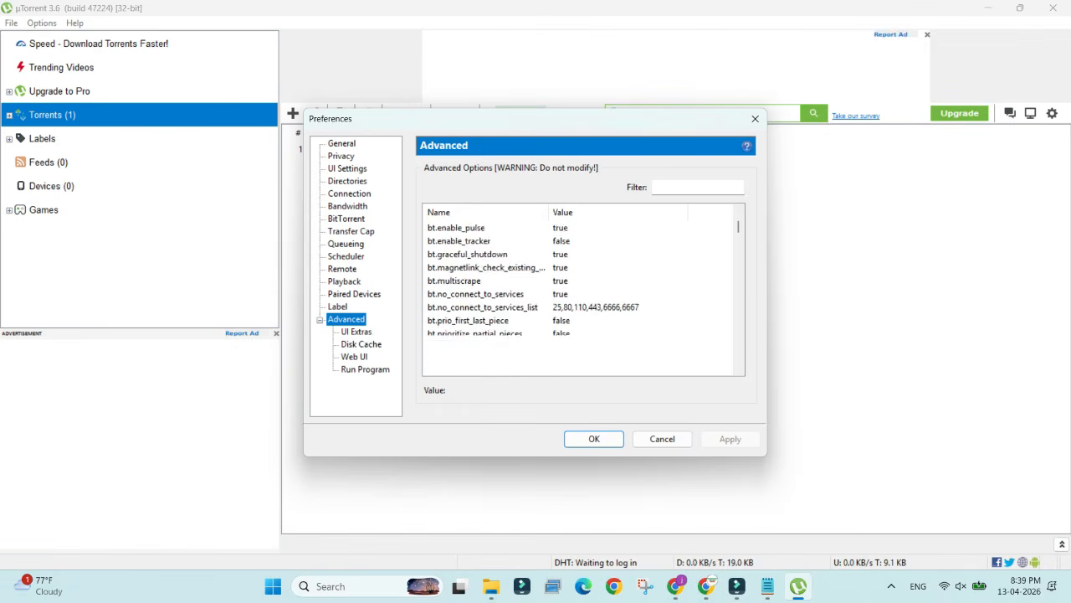
scroll(583, 292, "down", 12)
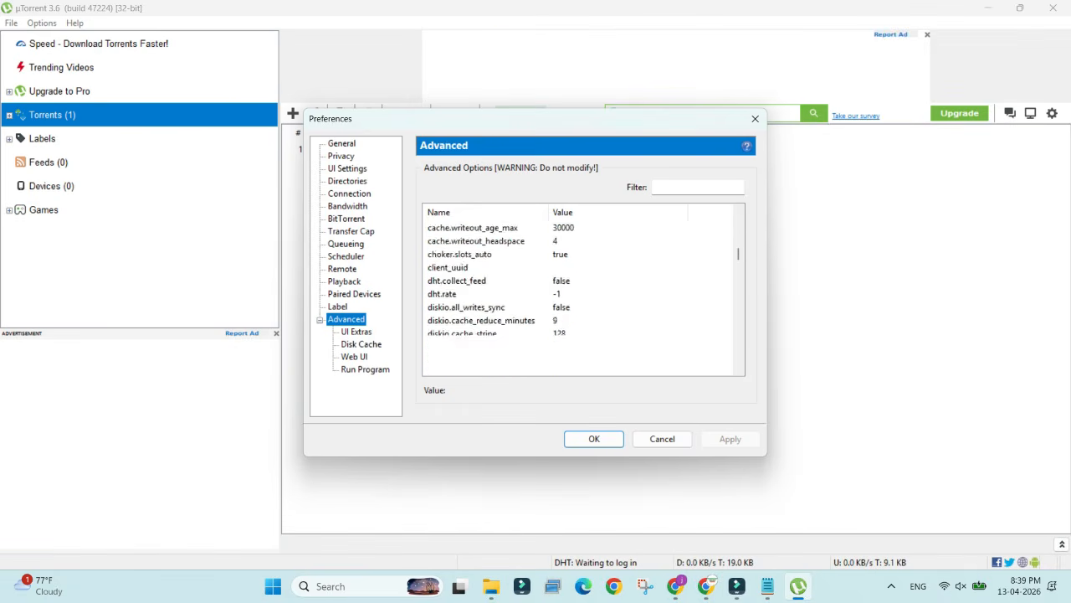
scroll(584, 293, "up", 20)
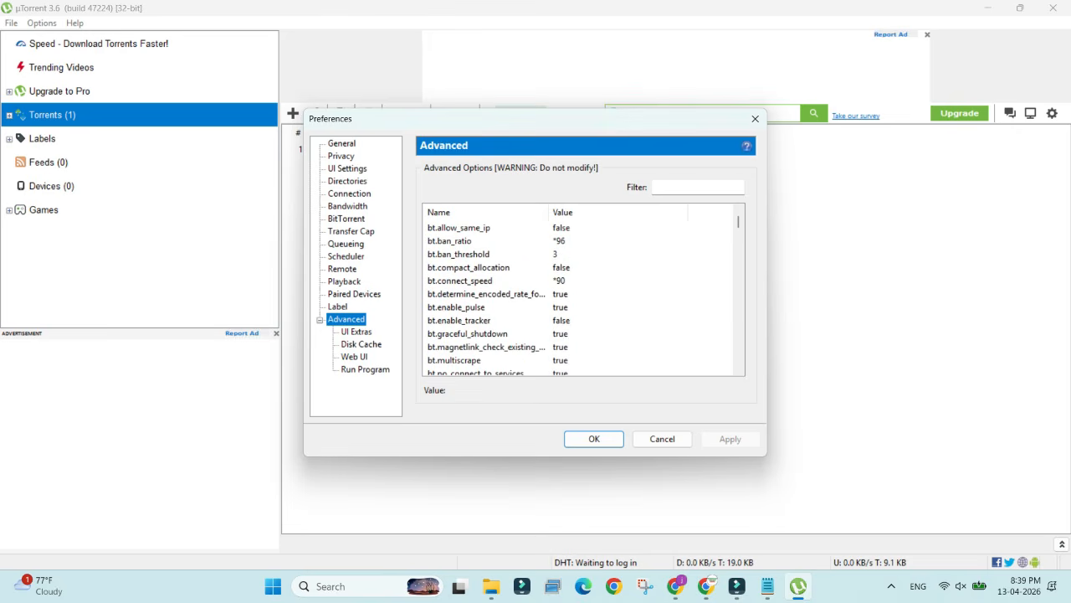
left_click(450, 241)
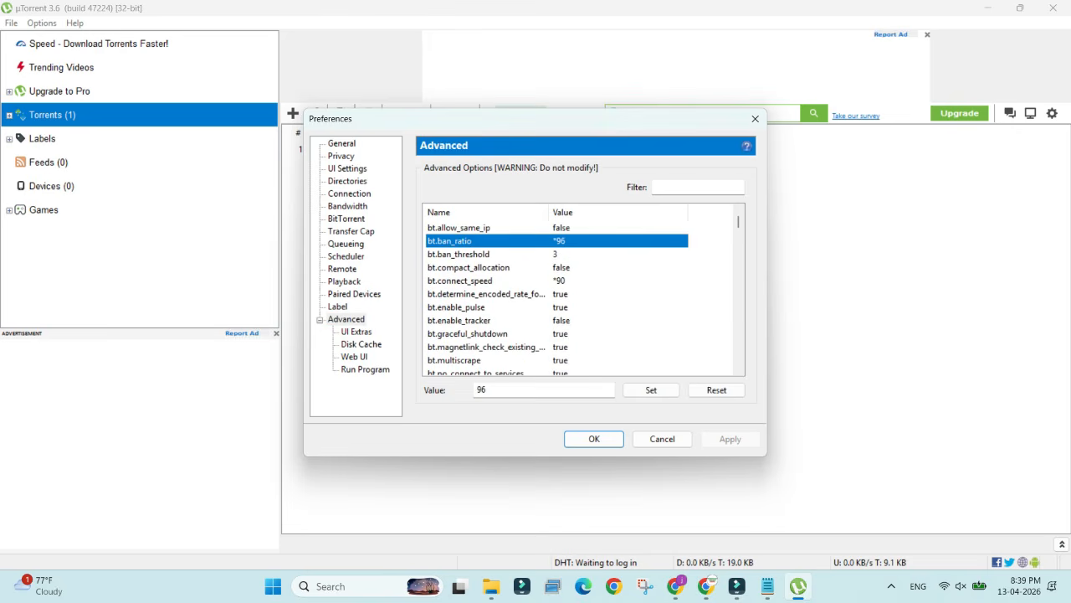
left_click(717, 390)
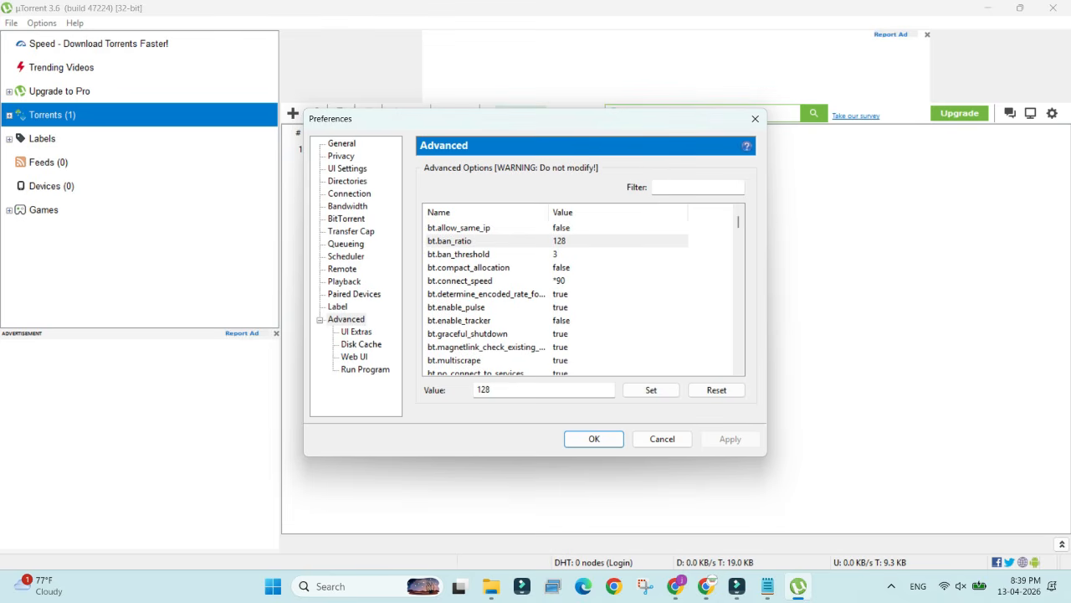
left_click(460, 282)
left_click(717, 390)
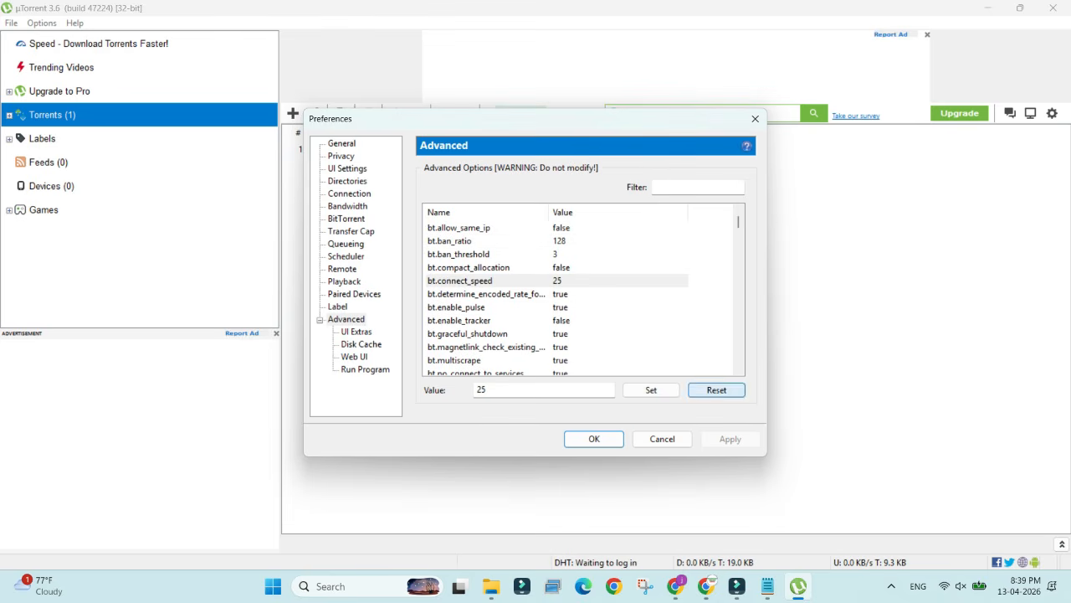
left_click(595, 438)
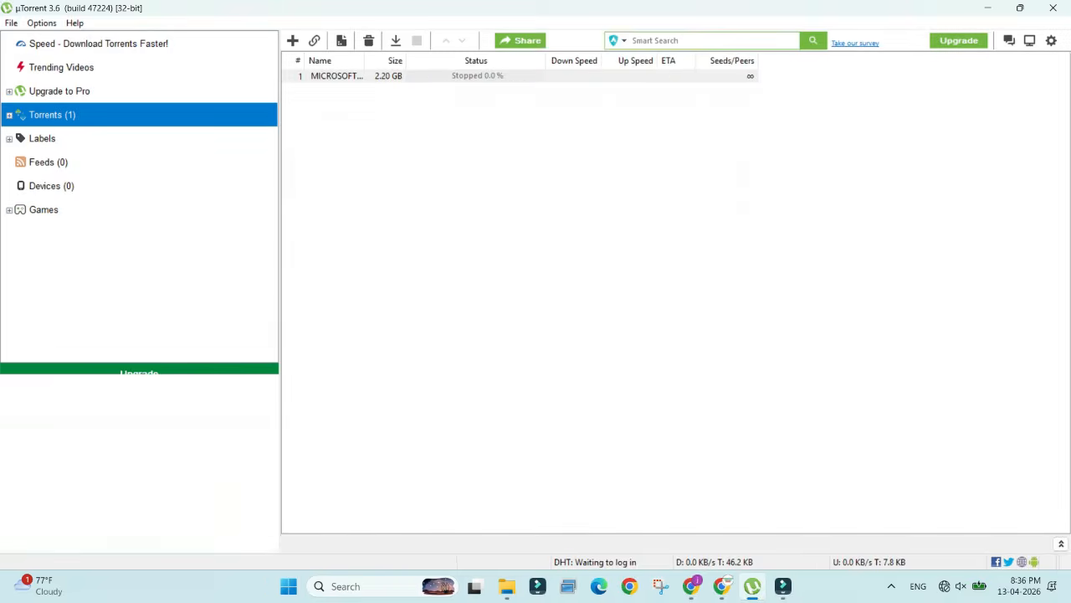
Step: Open the properties of the MICROSOFT Office torrent and copy the entire tracker list from the New Tracker text file on the desktop
key("alt+Return")
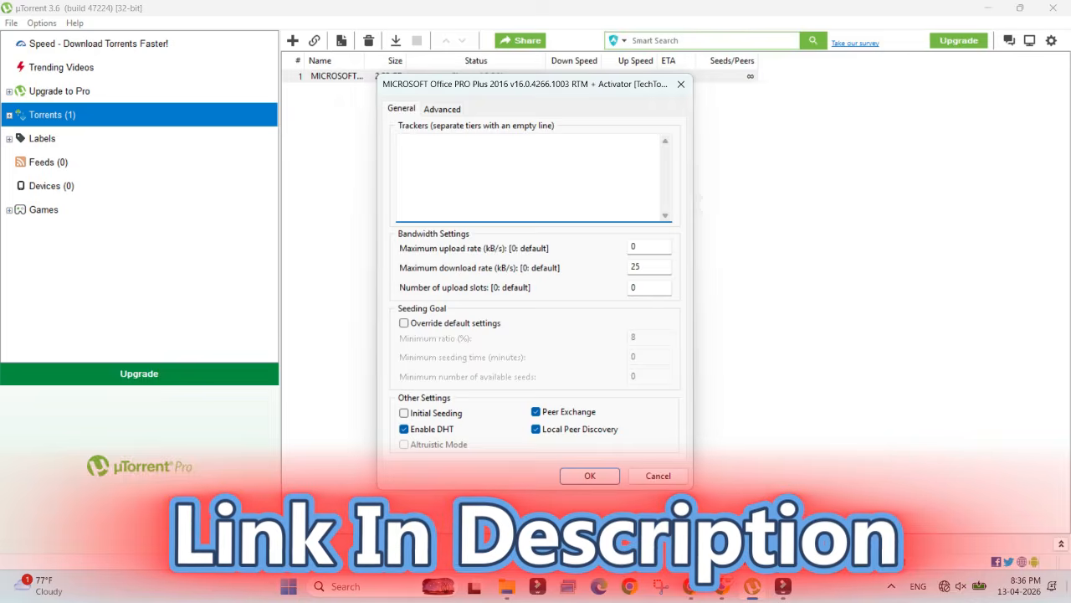
key("super+d")
double_click(79, 366)
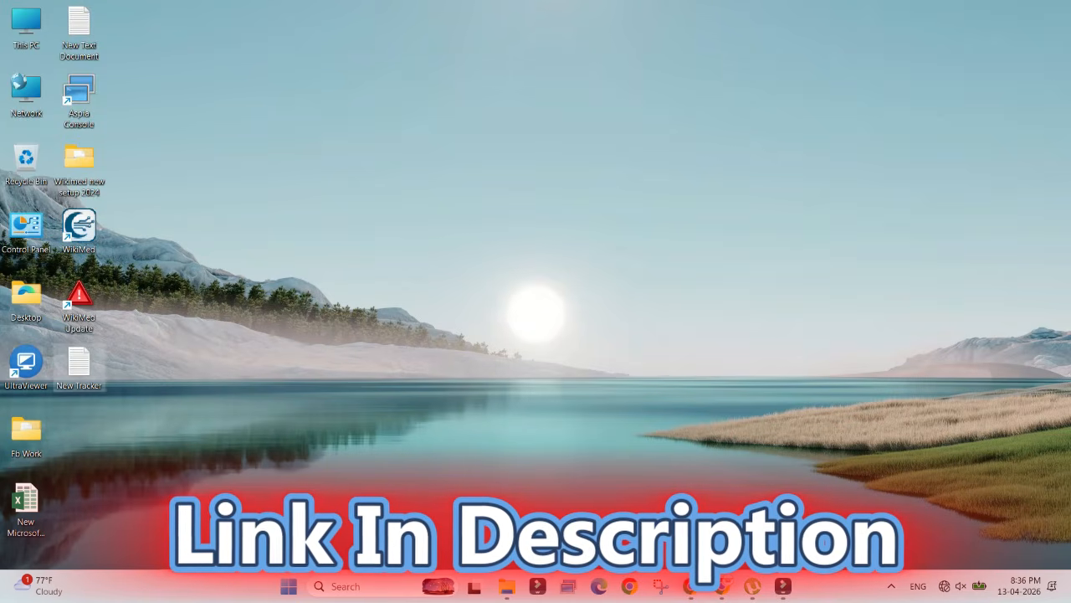
key("ctrl+a")
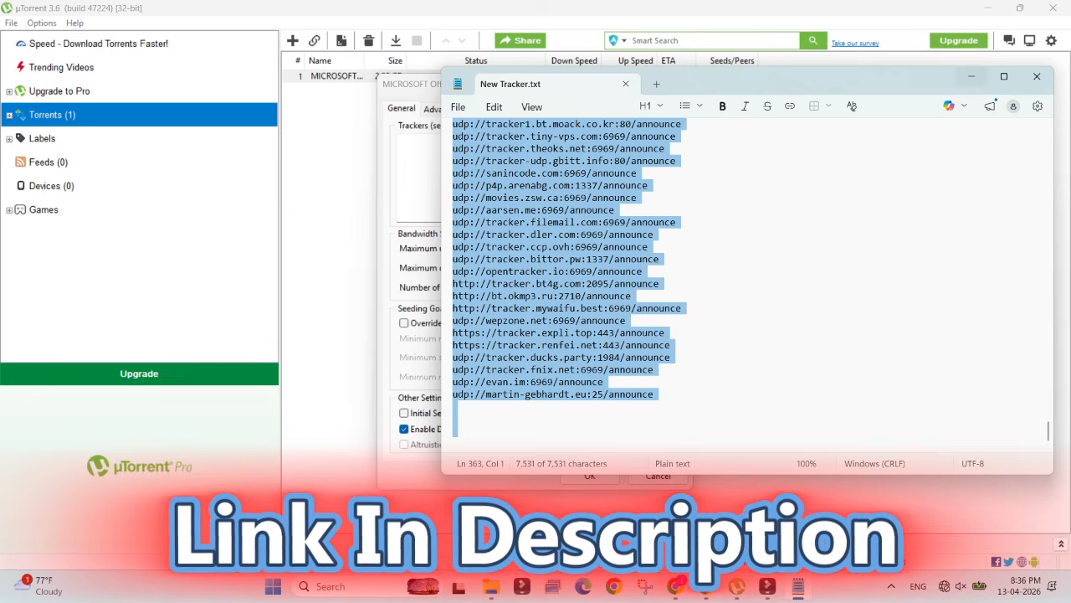
left_click(971, 76)
Step: Paste the copied list into the torrent's trackers, remove the empty lines at its end and save the torrent properties
key("ctrl+v")
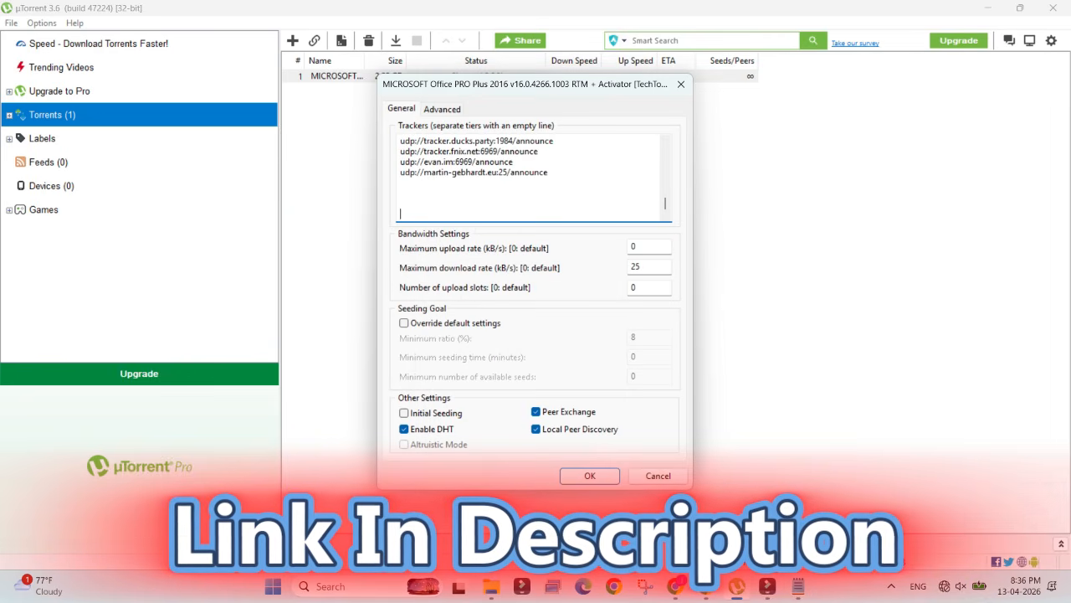
key("BackSpace")
key("BackSpace")
key("BackSpace")
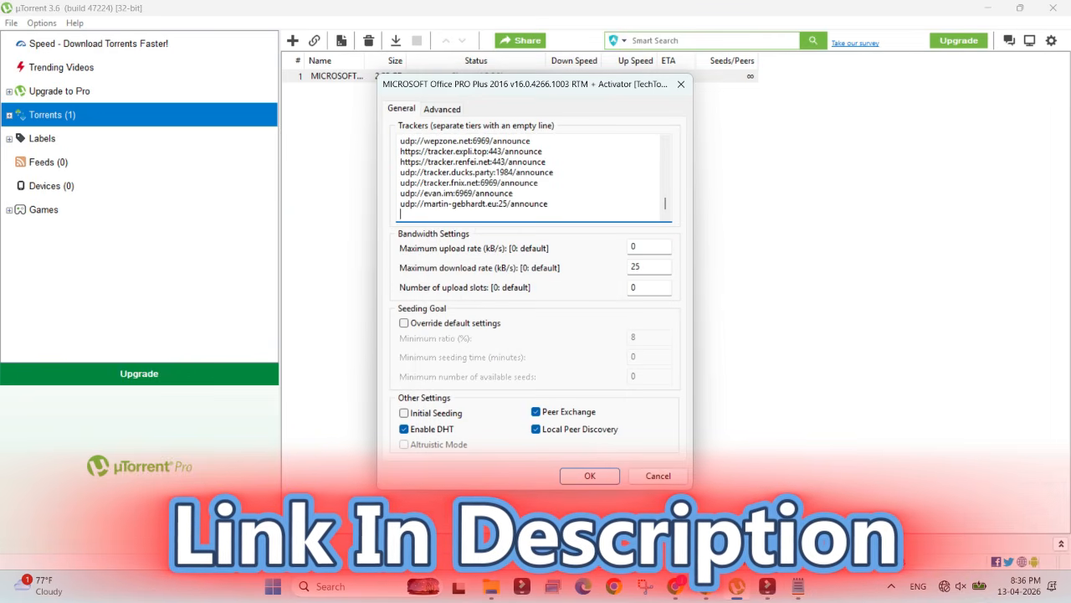
key("BackSpace")
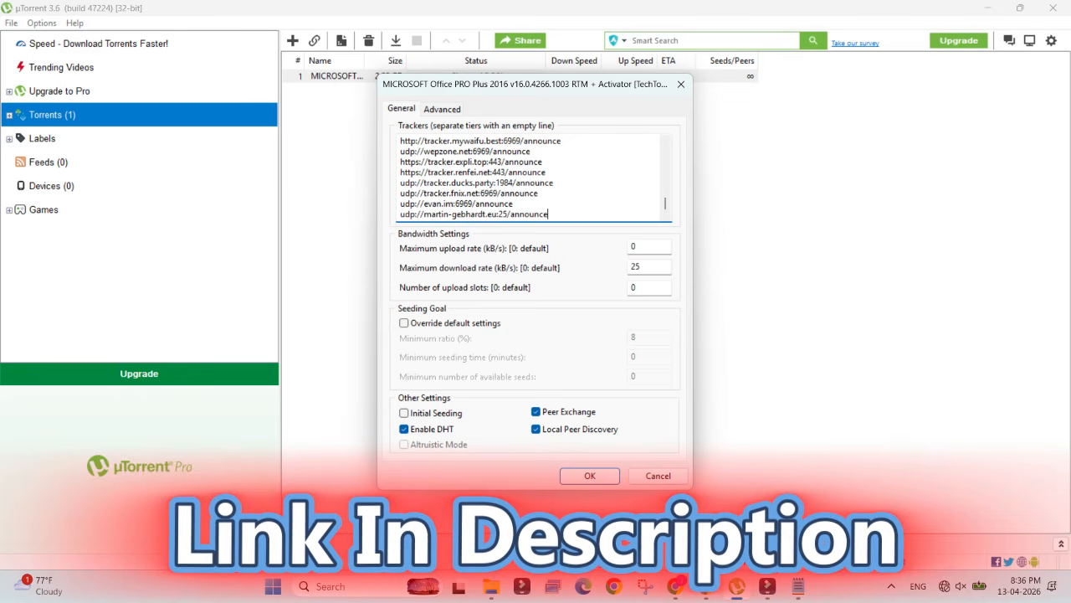
key("Return")
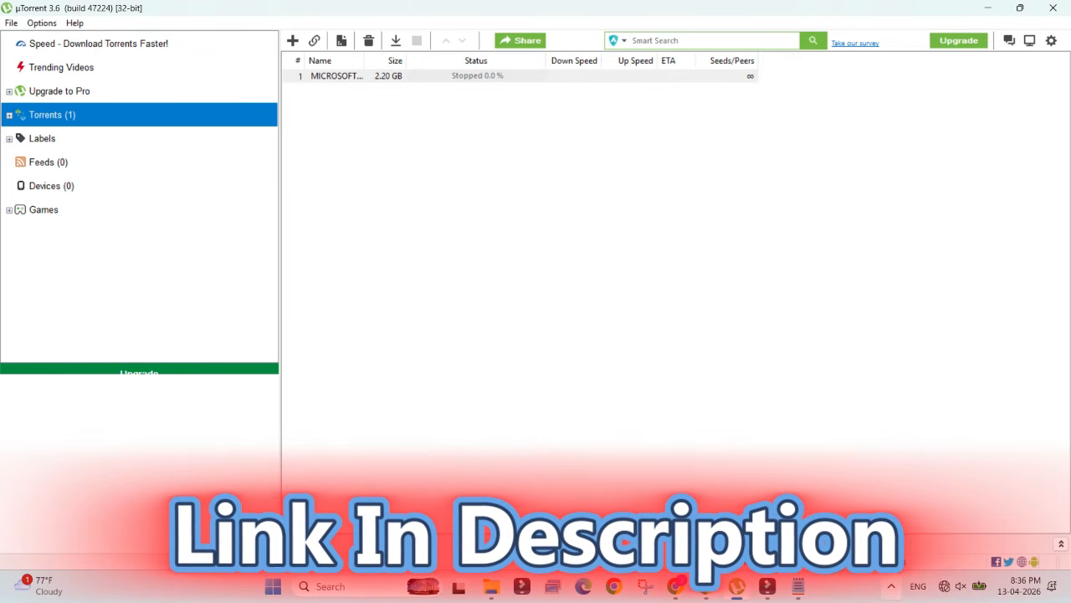
Step: Exit µTorrent completely, including its background process, and confirm the exit
left_click(892, 586)
right_click(919, 543)
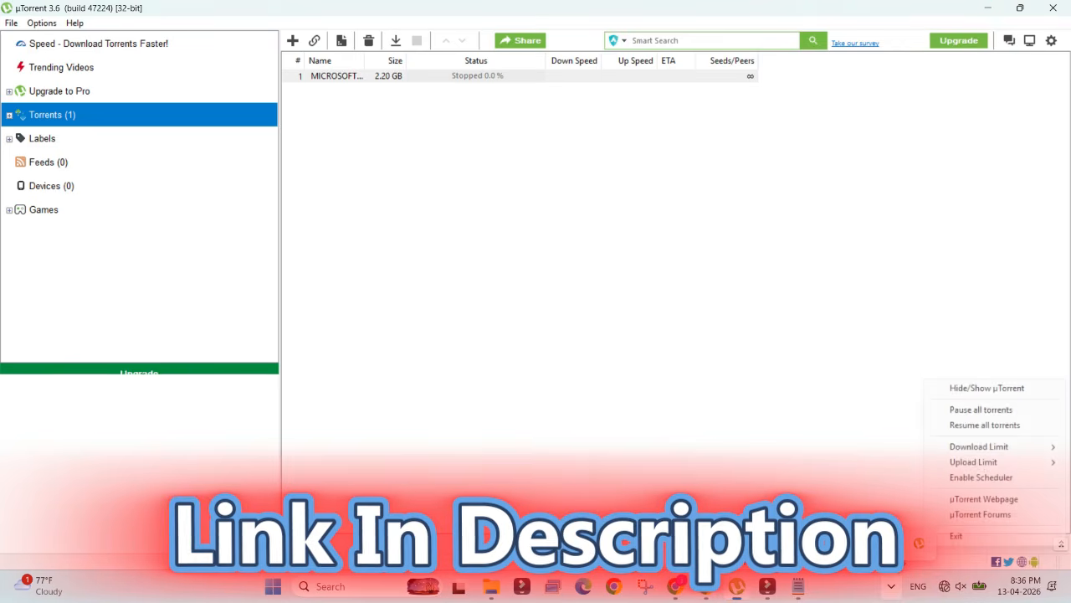
left_click(946, 529)
key("Return")
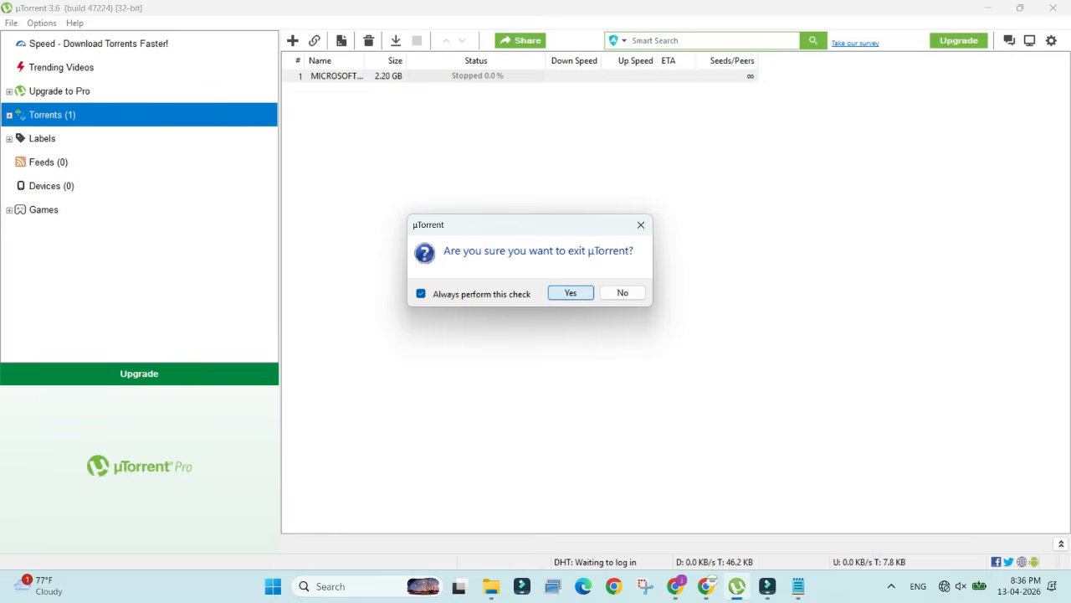